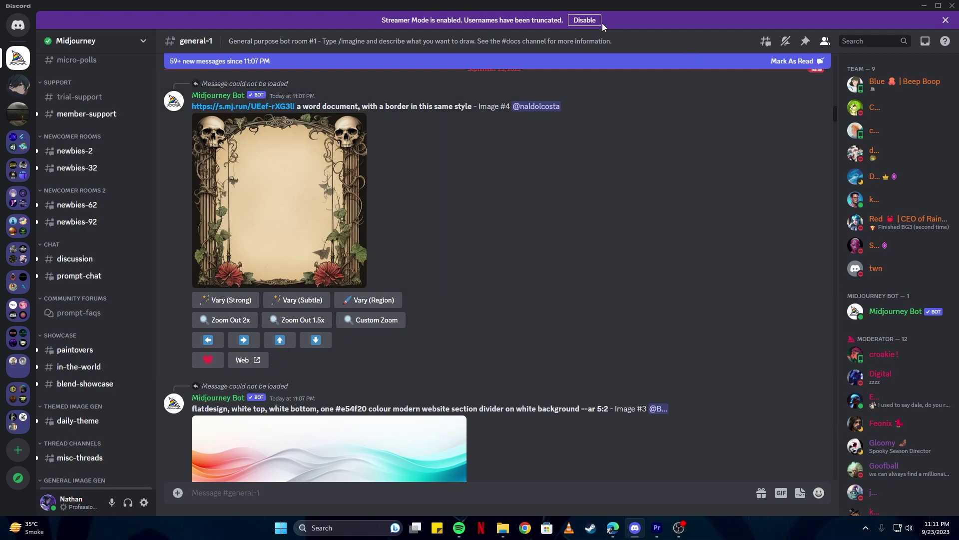
- Disable Streamer Mode so full usernames show in the chat
{"action": "left_click", "coordinate": [585, 20]}
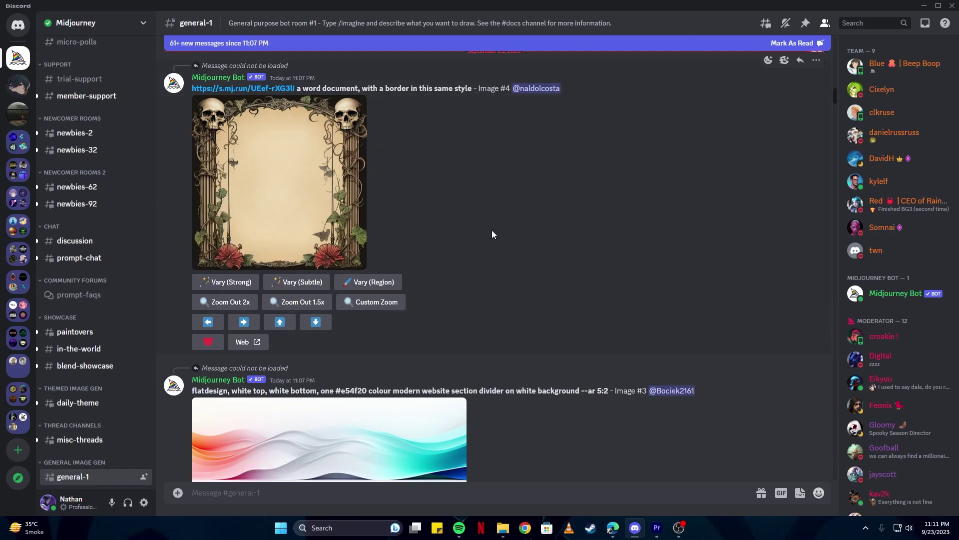
{"action": "scroll", "coordinate": [112, 289], "scroll_direction": "down", "scroll_amount": 10}
{"action": "mouse_move", "coordinate": [112, 288]}
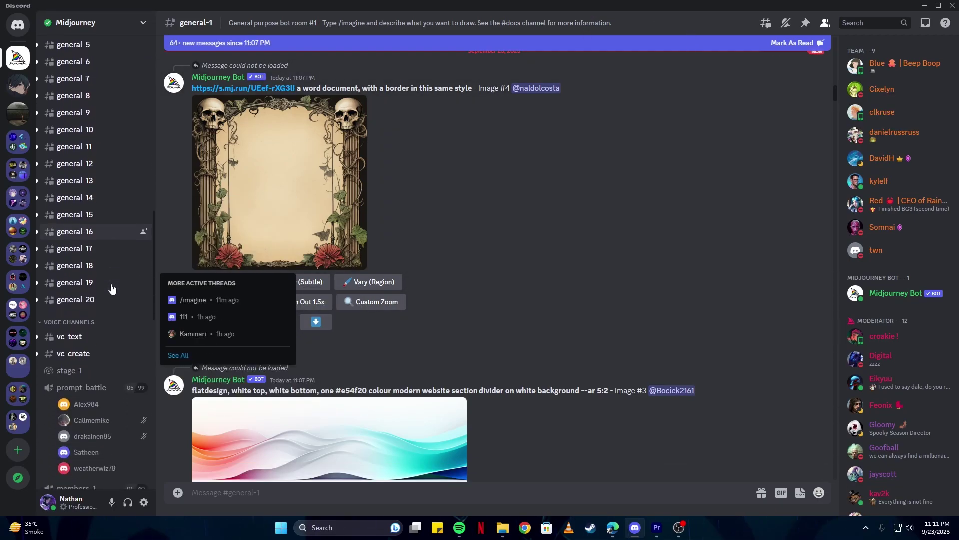
{"action": "scroll", "coordinate": [112, 284], "scroll_direction": "up", "scroll_amount": 12}
- Scroll through the recent Midjourney results and enlarge the Paris knitting image grid
{"action": "scroll", "coordinate": [511, 258], "scroll_direction": "down", "scroll_amount": 6}
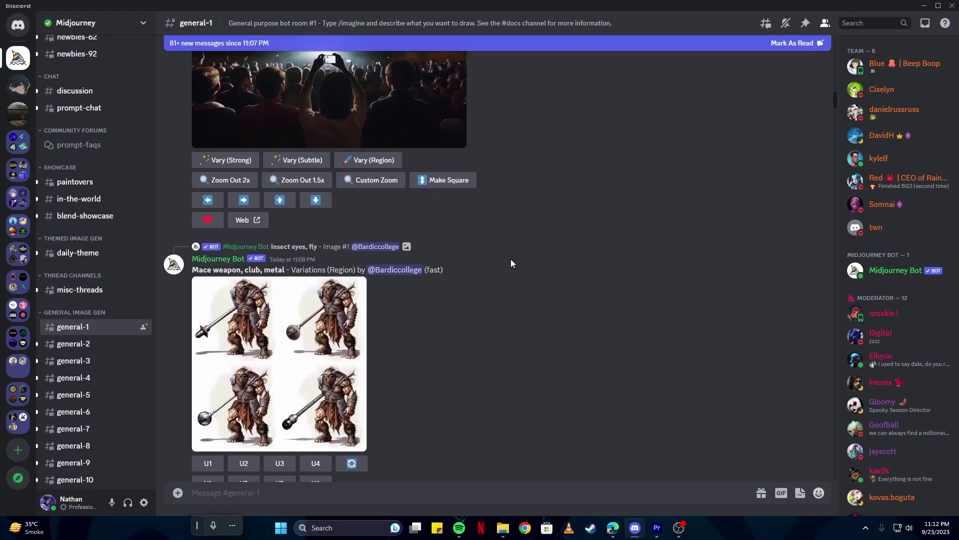
{"action": "scroll", "coordinate": [511, 259], "scroll_direction": "down", "scroll_amount": 4}
{"action": "scroll", "coordinate": [511, 259], "scroll_direction": "down", "scroll_amount": 5}
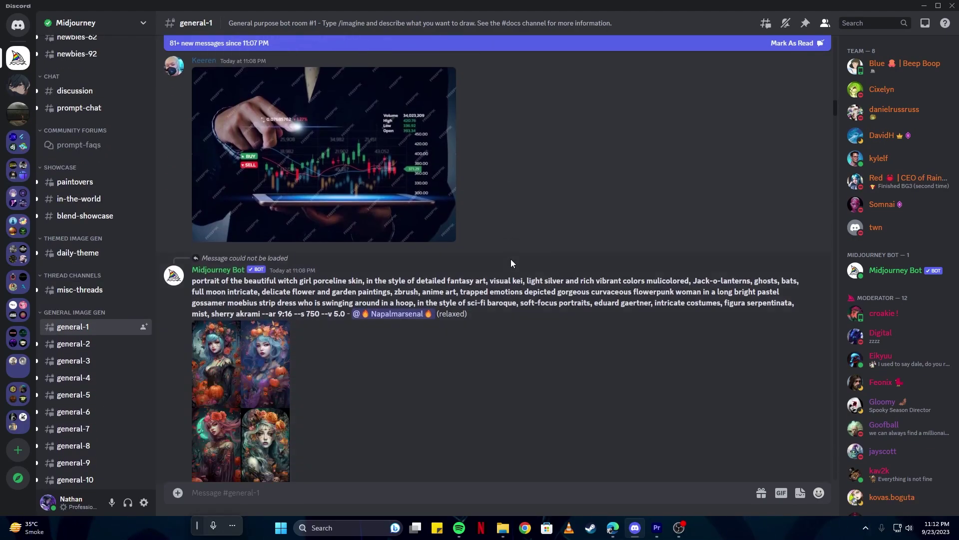
{"action": "scroll", "coordinate": [511, 259], "scroll_direction": "down", "scroll_amount": 4}
{"action": "scroll", "coordinate": [505, 262], "scroll_direction": "down", "scroll_amount": 3}
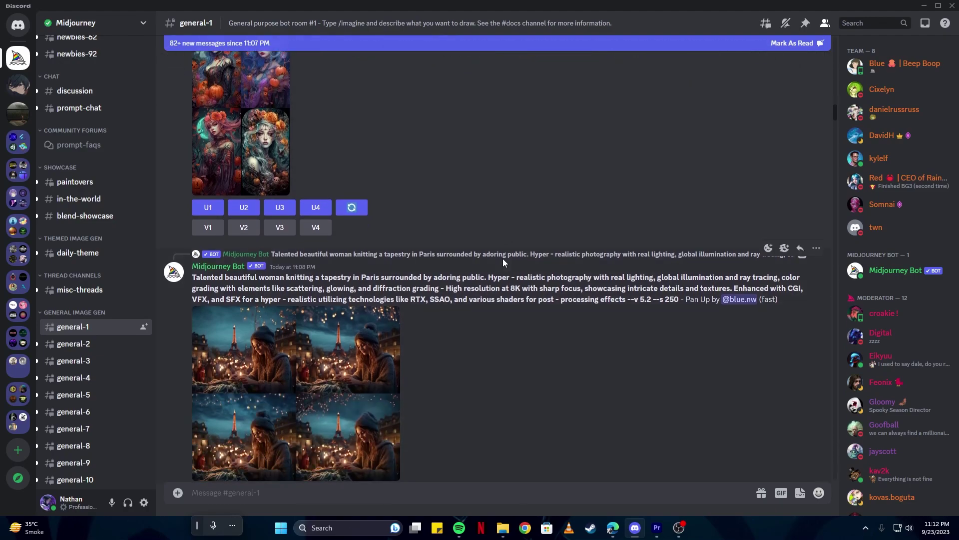
{"action": "left_click", "coordinate": [361, 312]}
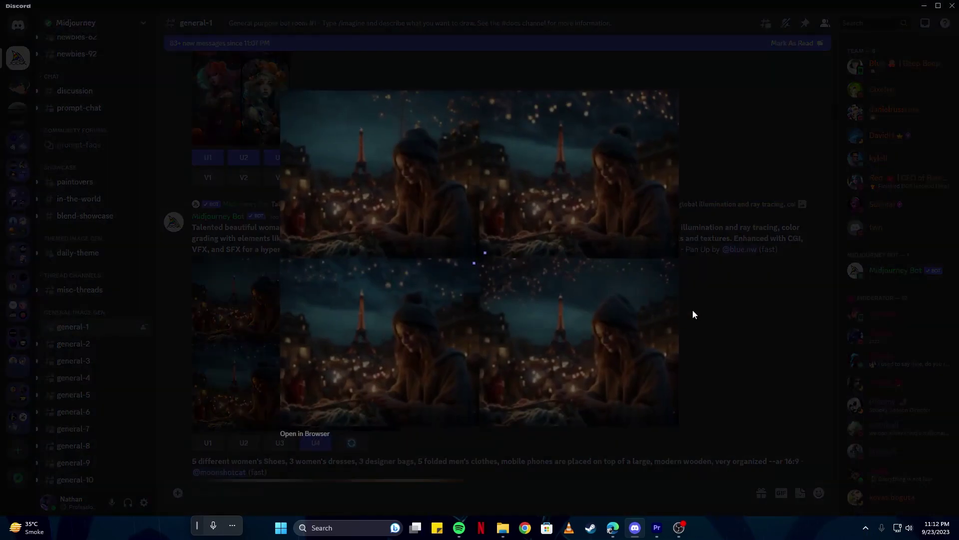
- Close the image preview, switch to Edge, and search for 'midjourney subscription'
{"action": "left_click", "coordinate": [720, 309]}
{"action": "left_click", "coordinate": [612, 527]}
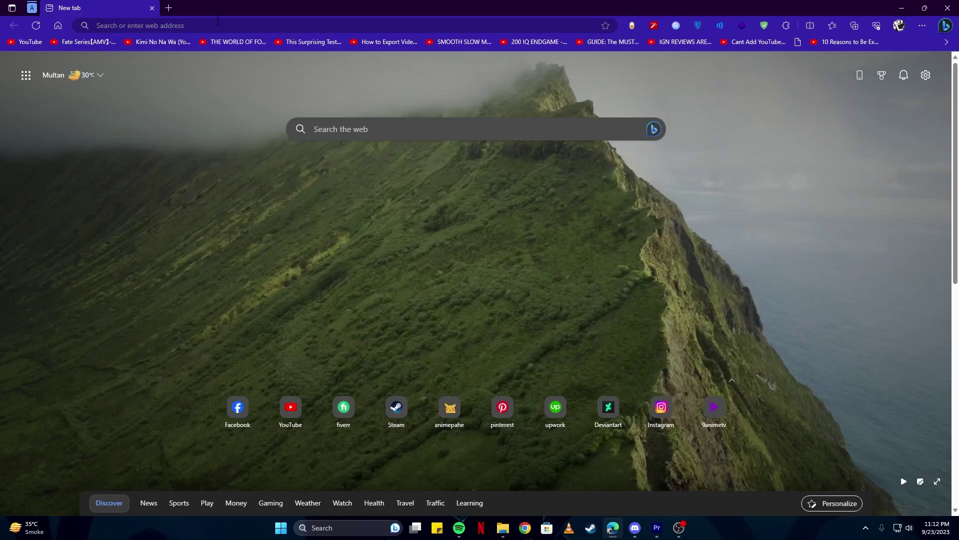
{"action": "left_click", "coordinate": [218, 25]}
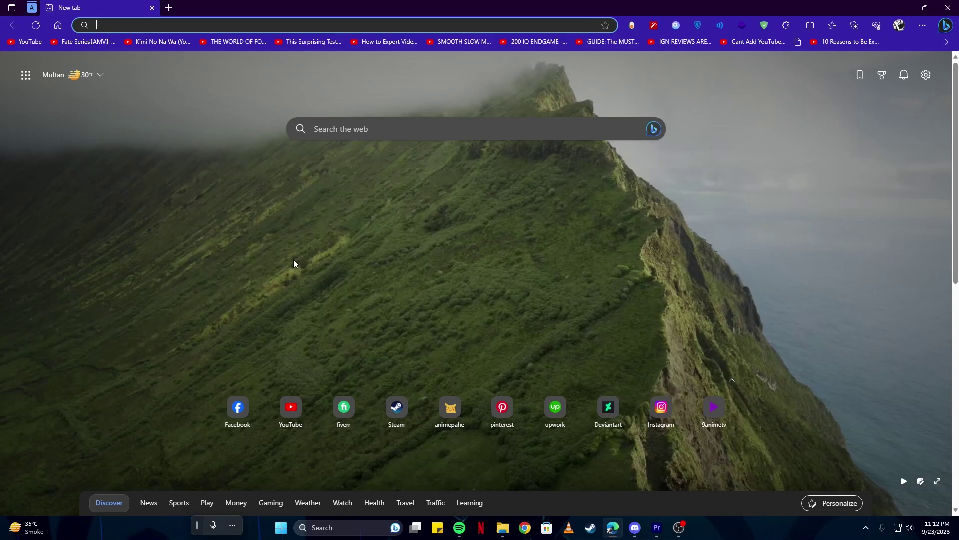
{"action": "type", "text": "midjourney "}
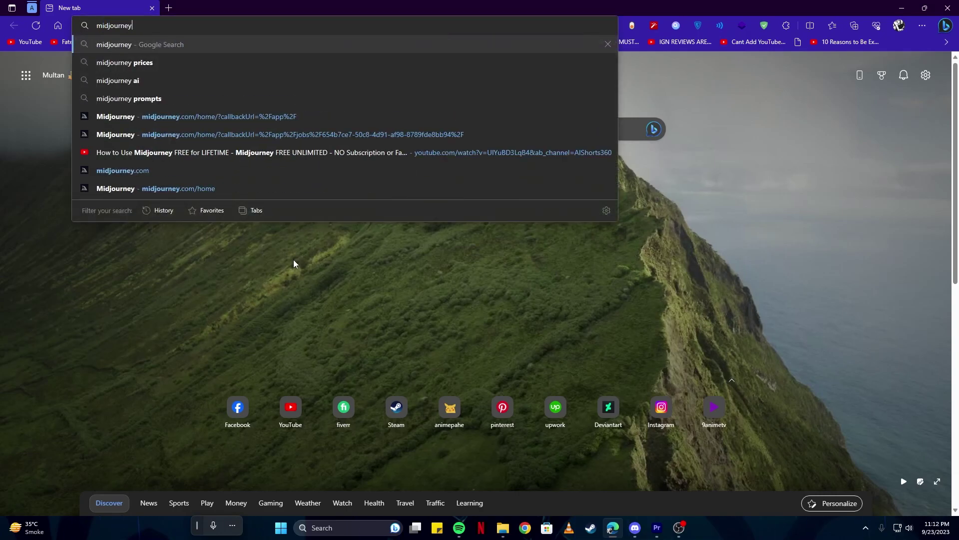
{"action": "type", "text": "subscription"}
{"action": "key", "text": "Return"}
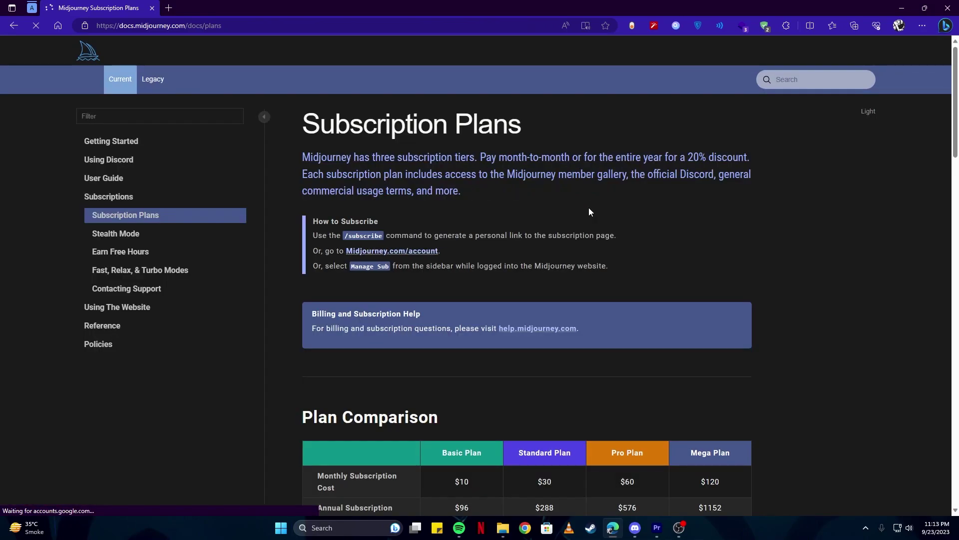
- Review the Plan Comparison and Manage Your Plan sections, then return to Discord
{"action": "scroll", "coordinate": [589, 213], "scroll_direction": "down", "scroll_amount": 6}
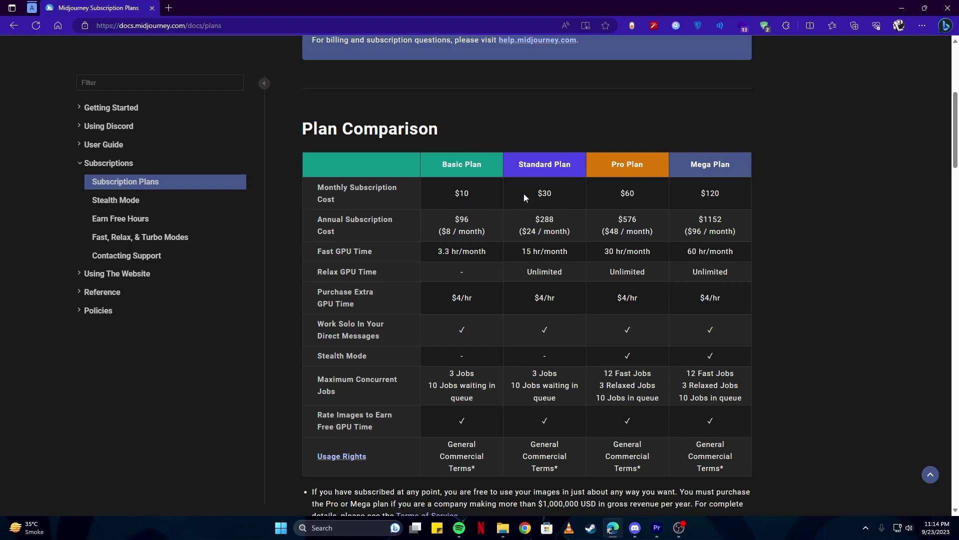
{"action": "scroll", "coordinate": [522, 198], "scroll_direction": "down", "scroll_amount": 2}
{"action": "scroll", "coordinate": [522, 197], "scroll_direction": "up", "scroll_amount": 1}
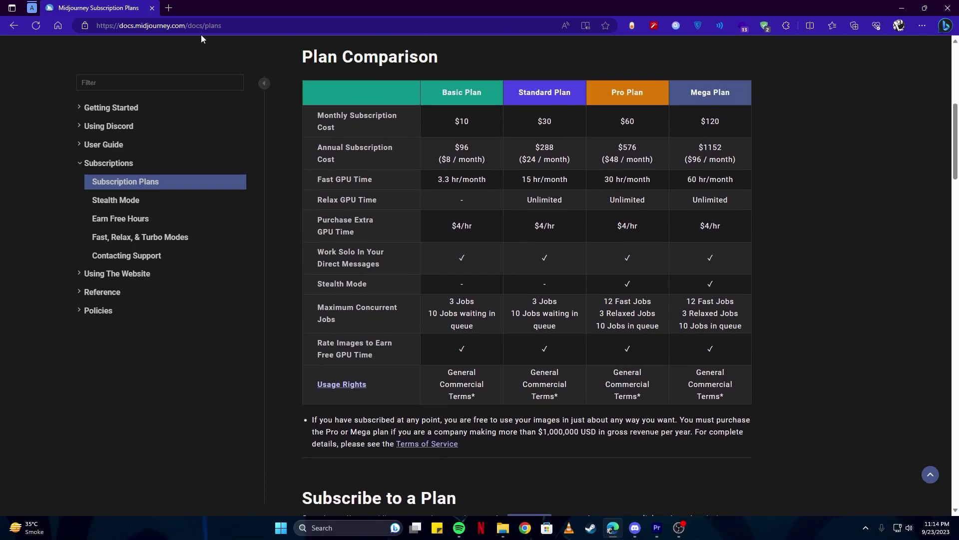
{"action": "left_click", "coordinate": [103, 26]}
{"action": "left_click", "coordinate": [47, 184]}
{"action": "scroll", "coordinate": [580, 216], "scroll_direction": "down", "scroll_amount": 15}
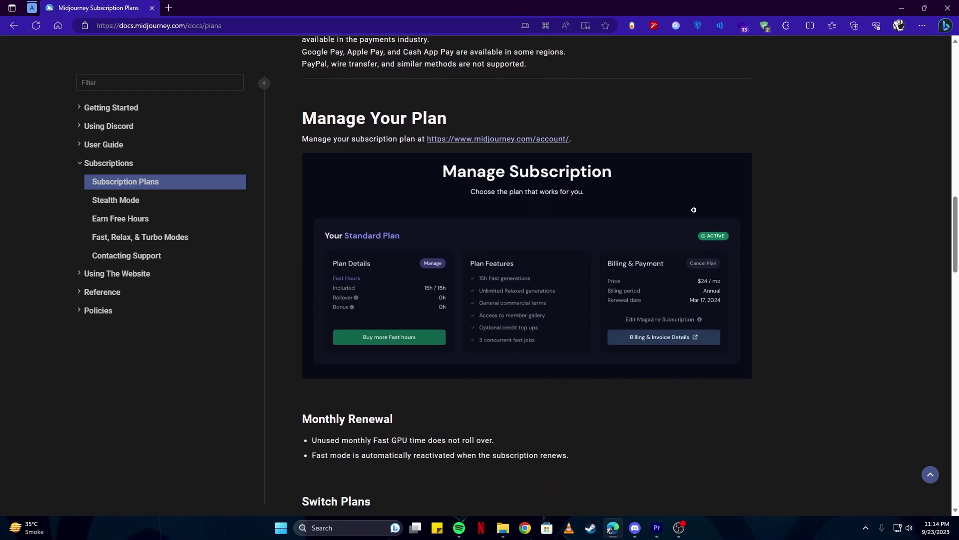
{"action": "key", "text": "alt+Tab"}
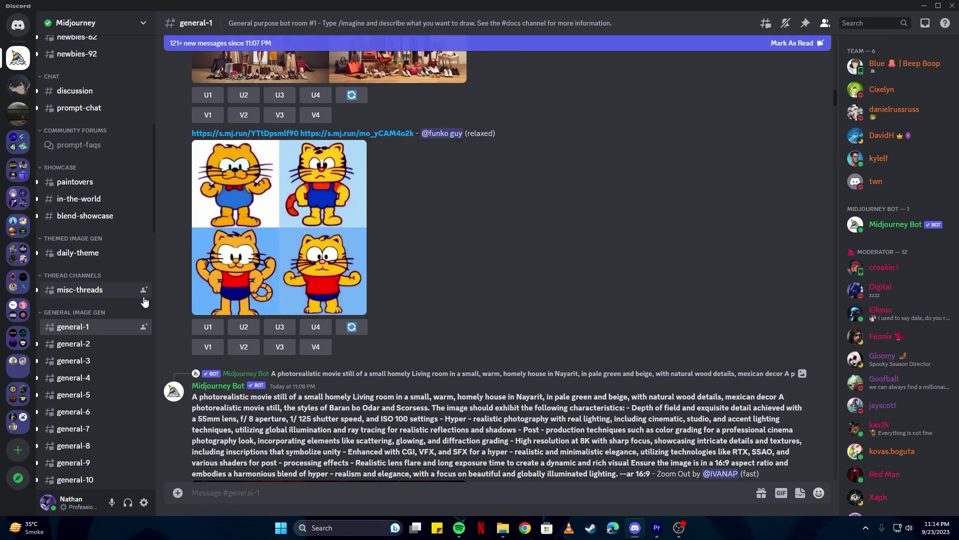
- Create a new 'For me and my friends' server from scratch, keeping the default name
{"action": "mouse_move", "coordinate": [144, 300]}
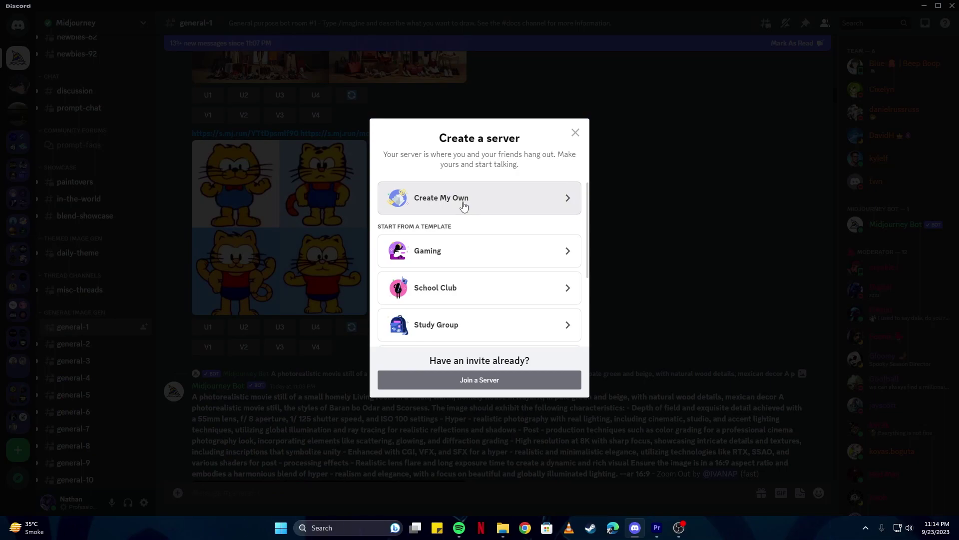
{"action": "key", "text": "Escape"}
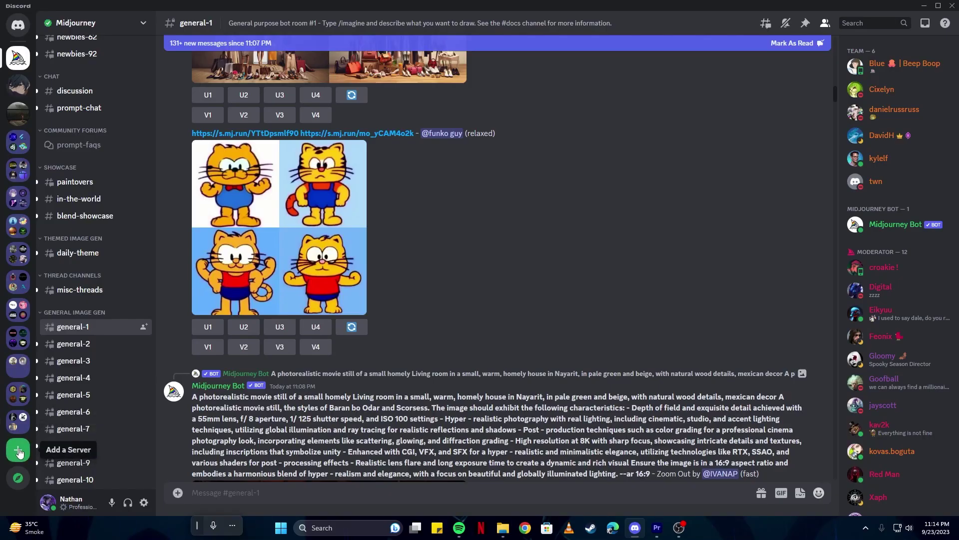
{"action": "left_click", "coordinate": [18, 450]}
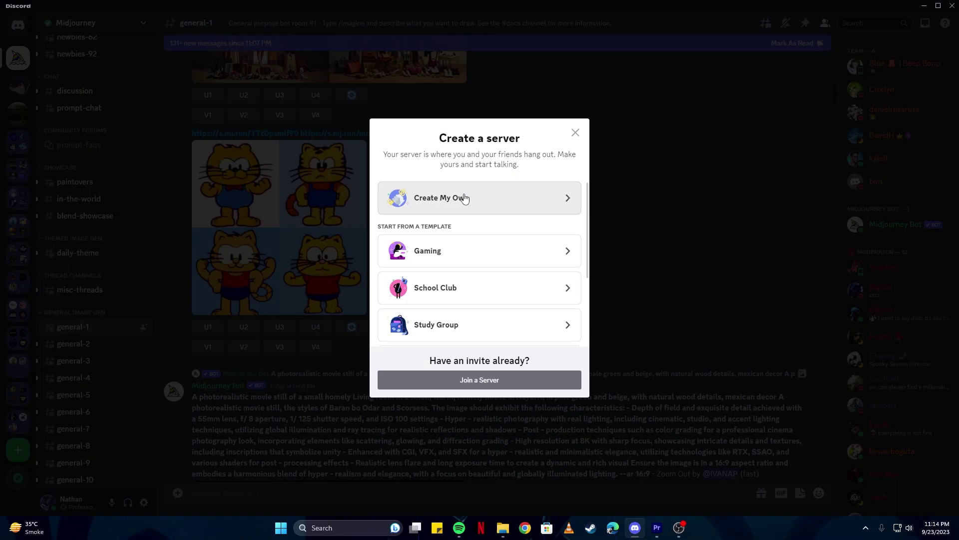
{"action": "left_click", "coordinate": [455, 213]}
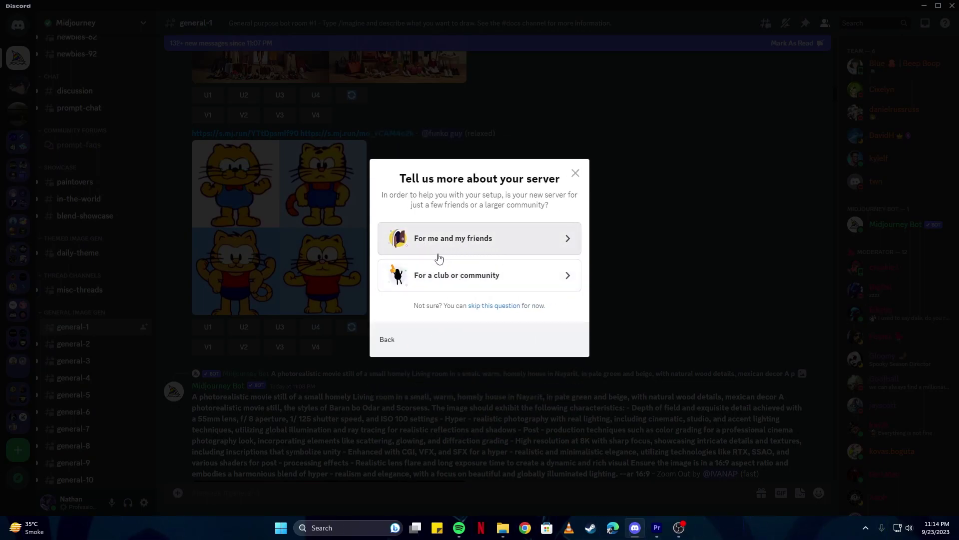
{"action": "left_click", "coordinate": [475, 247]}
{"action": "left_click_drag", "start_coordinate": [451, 292], "coordinate": [368, 298]}
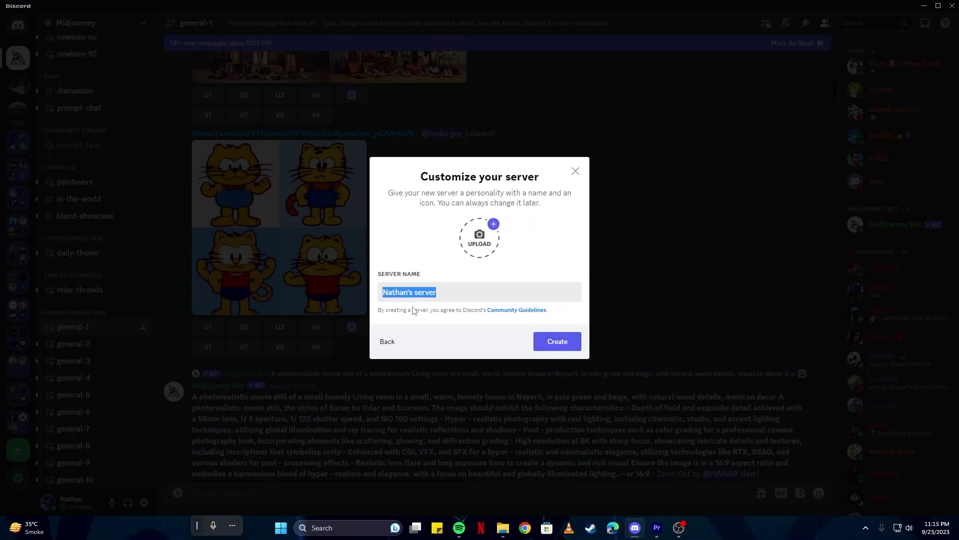
{"action": "left_click", "coordinate": [551, 344]}
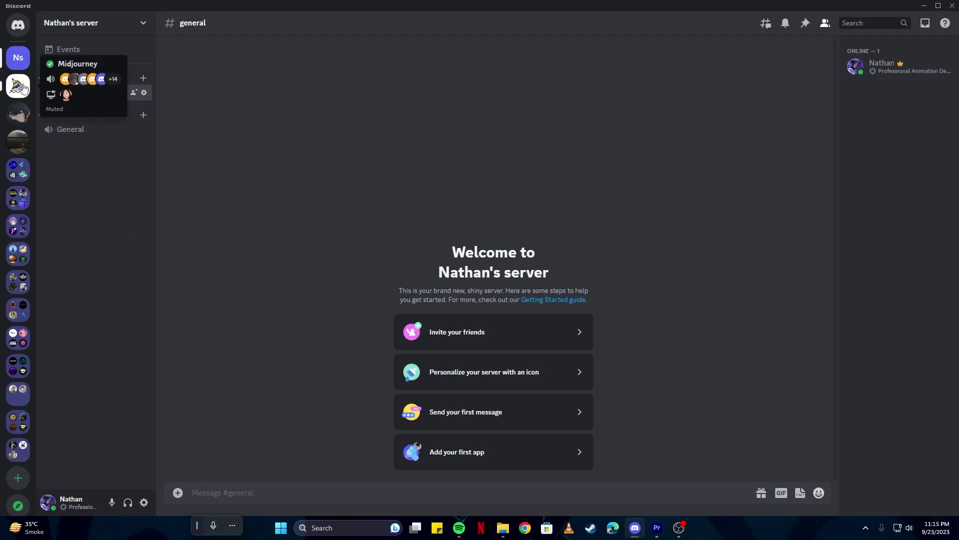
{"action": "left_click", "coordinate": [22, 89]}
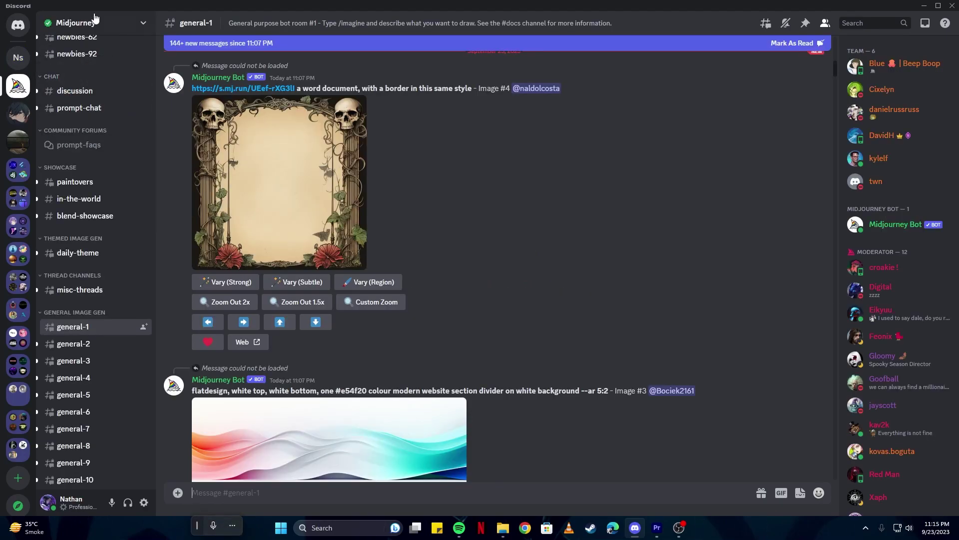
{"action": "right_click", "coordinate": [900, 231]}
{"action": "left_click", "coordinate": [837, 235]}
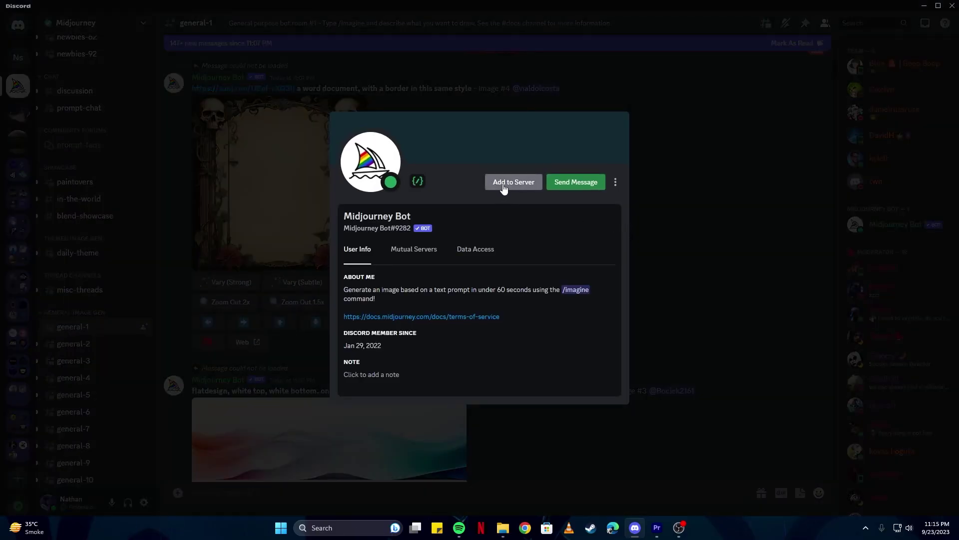
- Add Midjourney Bot to your new server and authorize its permissions
{"action": "left_click", "coordinate": [503, 185]}
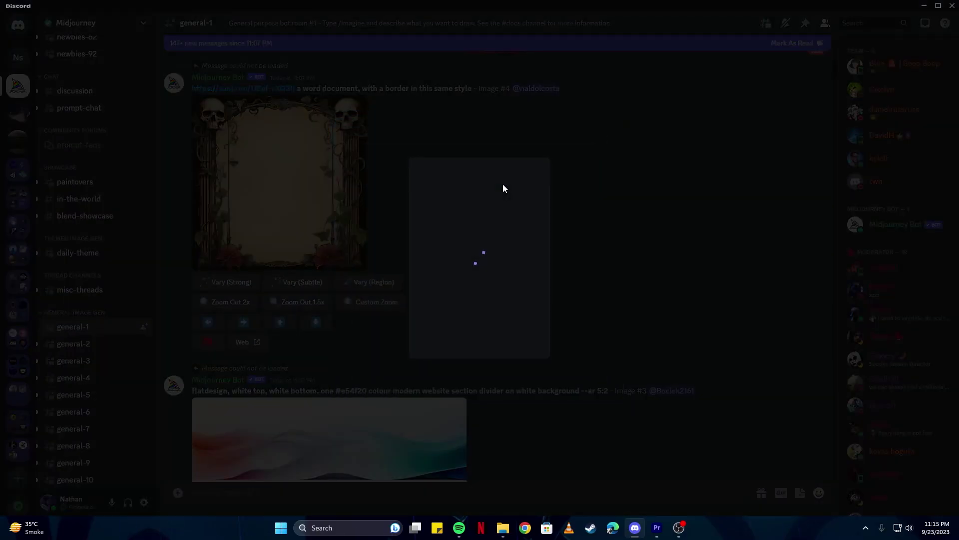
{"action": "left_click", "coordinate": [473, 349]}
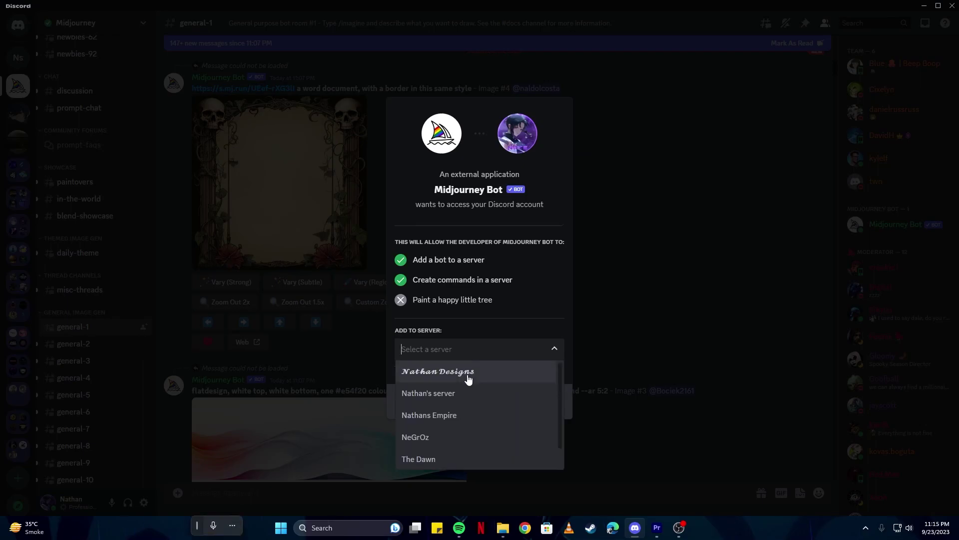
{"action": "left_click", "coordinate": [454, 399]}
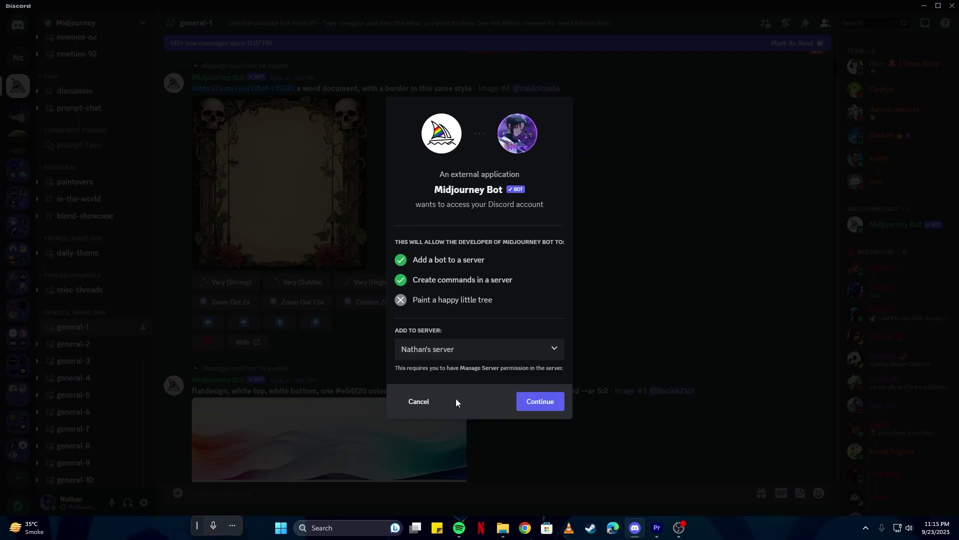
{"action": "left_click", "coordinate": [540, 405]}
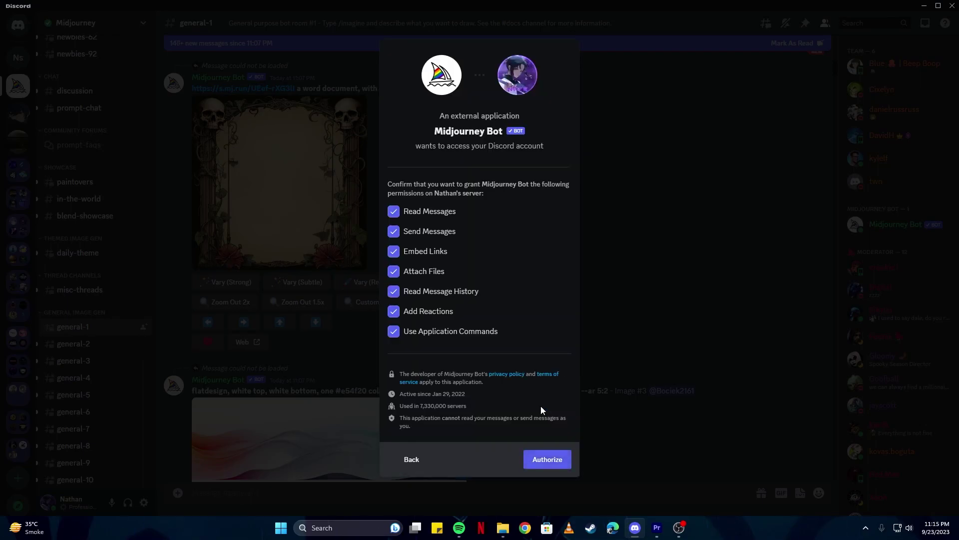
{"action": "left_click", "coordinate": [545, 459]}
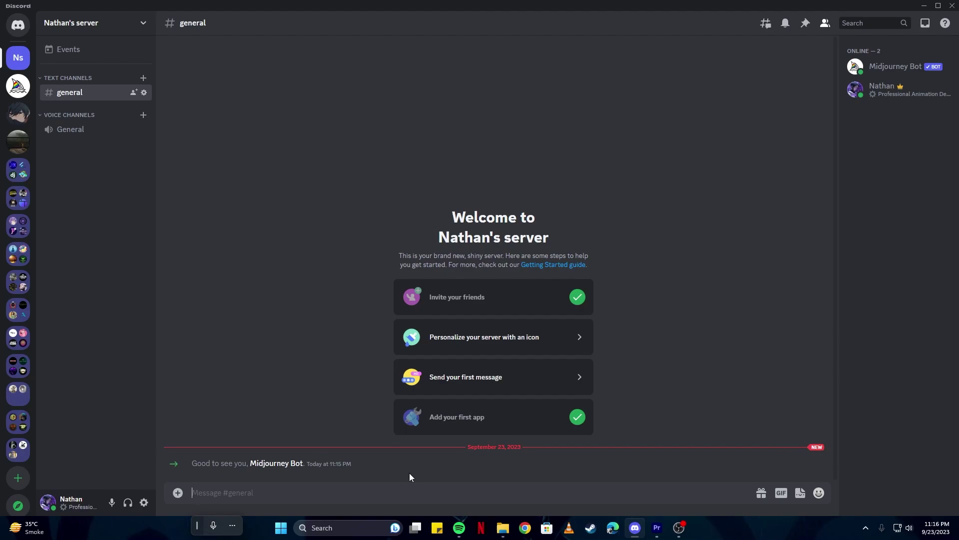
- Send an /imagine prompt for an ultrarealistic samurai anime on a deep red sunset, --ar 3:2 --iw 2
{"action": "type", "text": "/"}
{"action": "key", "text": "Return"}
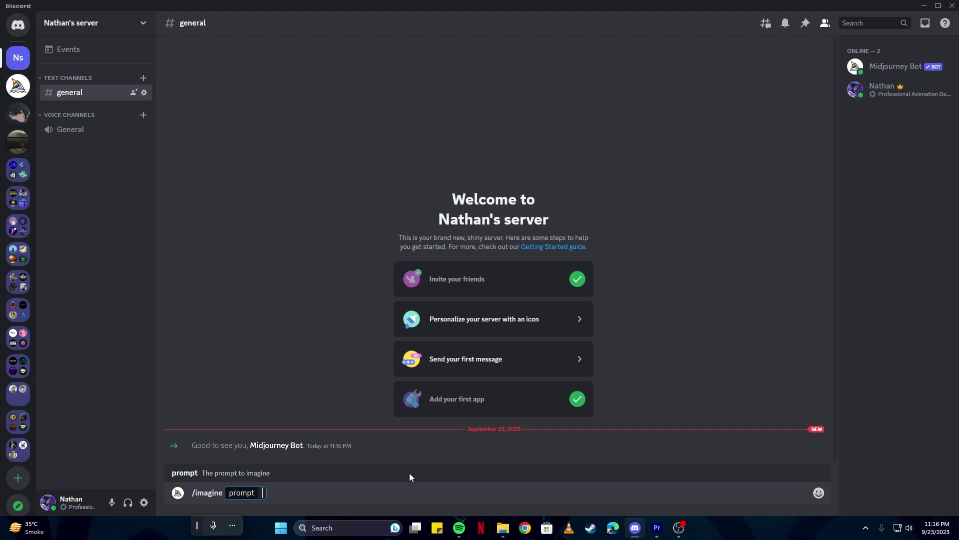
{"action": "type", "text": "create a samurai anime style, with a deep red background with a sunset, ultrarealistic, --ar 3:2 --iw 2"}
{"action": "key", "text": "Return"}
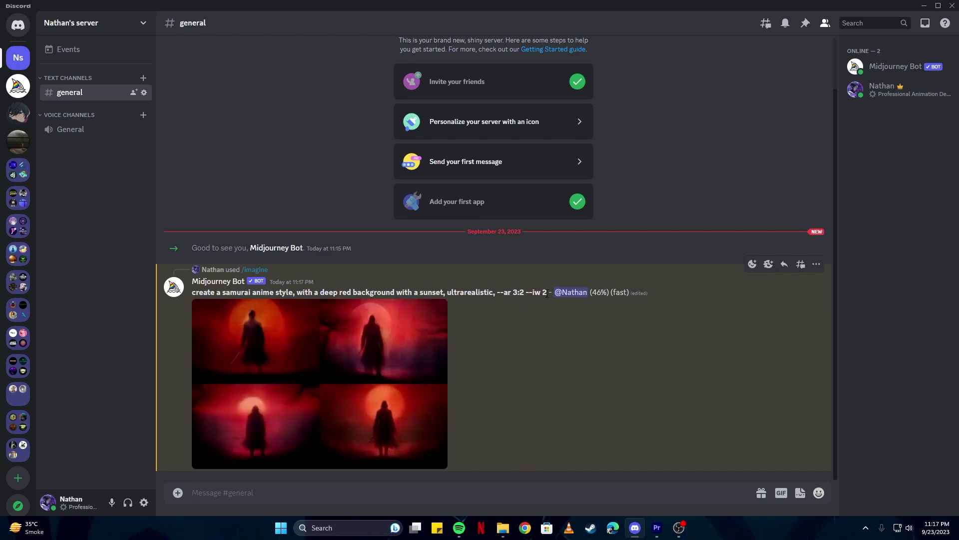
- View the finished four-image samurai grid enlarged, then close the viewer
{"action": "left_click_drag", "start_coordinate": [547, 294], "coordinate": [524, 292]}
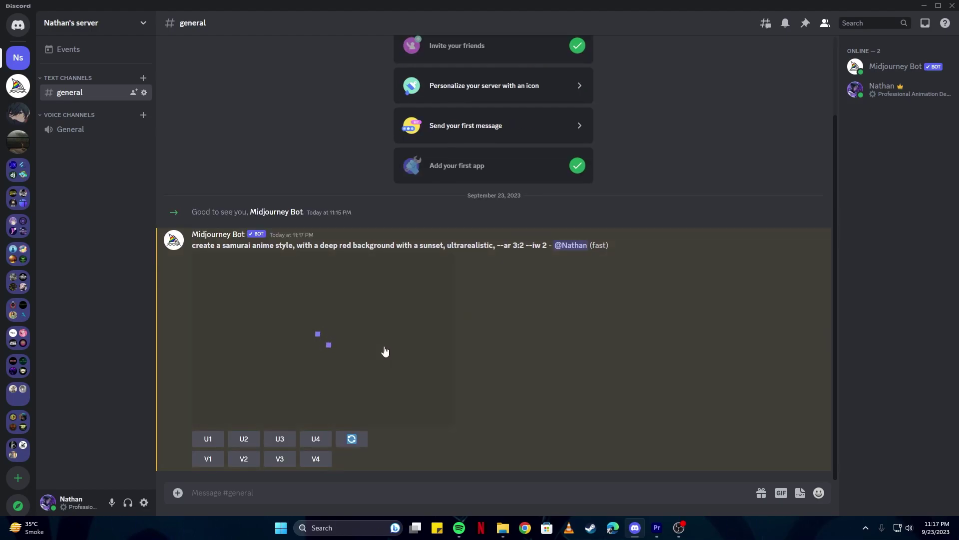
{"action": "left_click", "coordinate": [341, 332]}
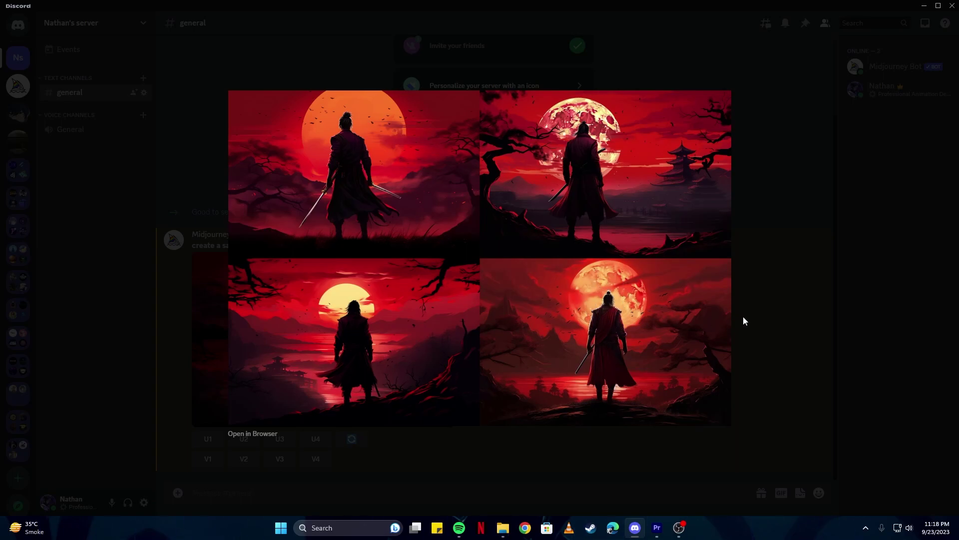
{"action": "left_click", "coordinate": [776, 320]}
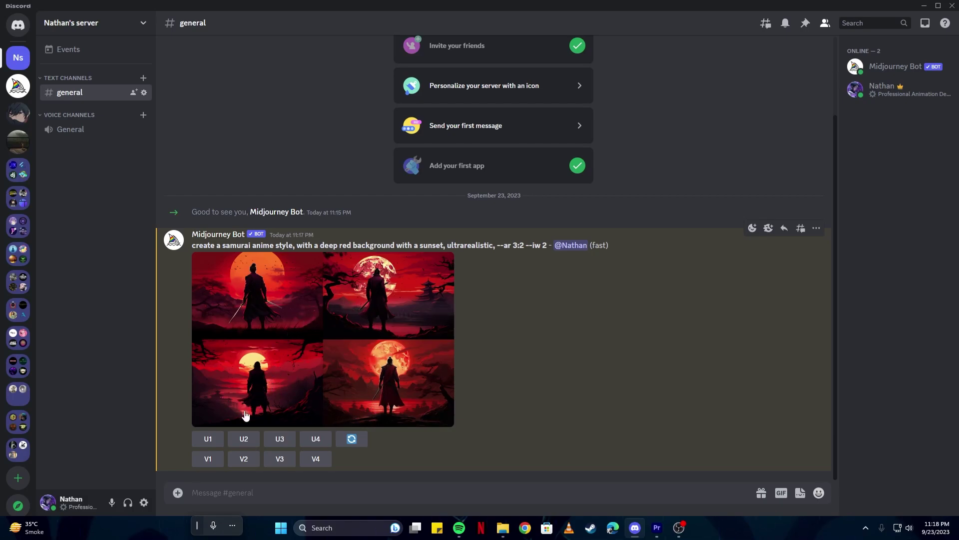
- Upscale image 2 with U2 and preview the red-moon pagoda samurai result
{"action": "left_click", "coordinate": [279, 439]}
{"action": "left_click", "coordinate": [243, 439]}
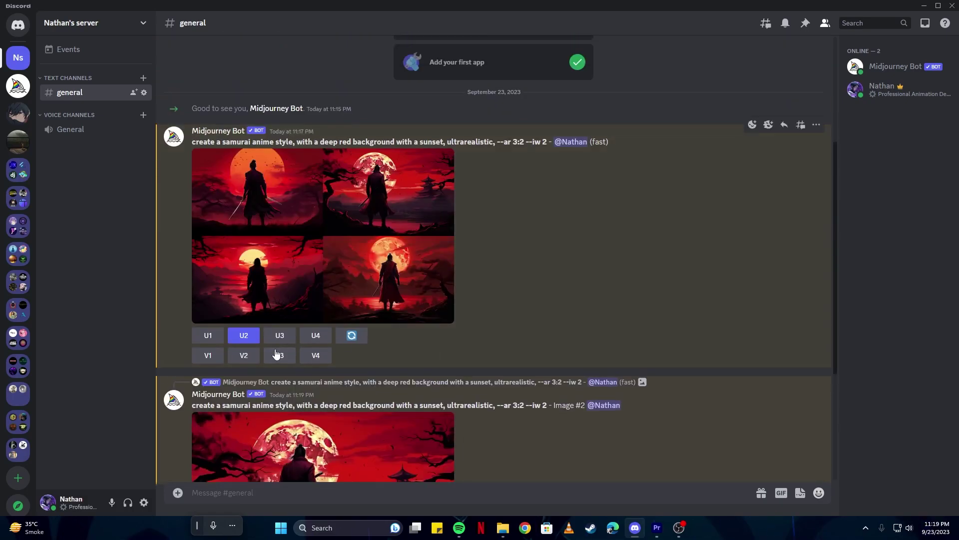
{"action": "scroll", "coordinate": [260, 340], "scroll_direction": "down", "scroll_amount": 4}
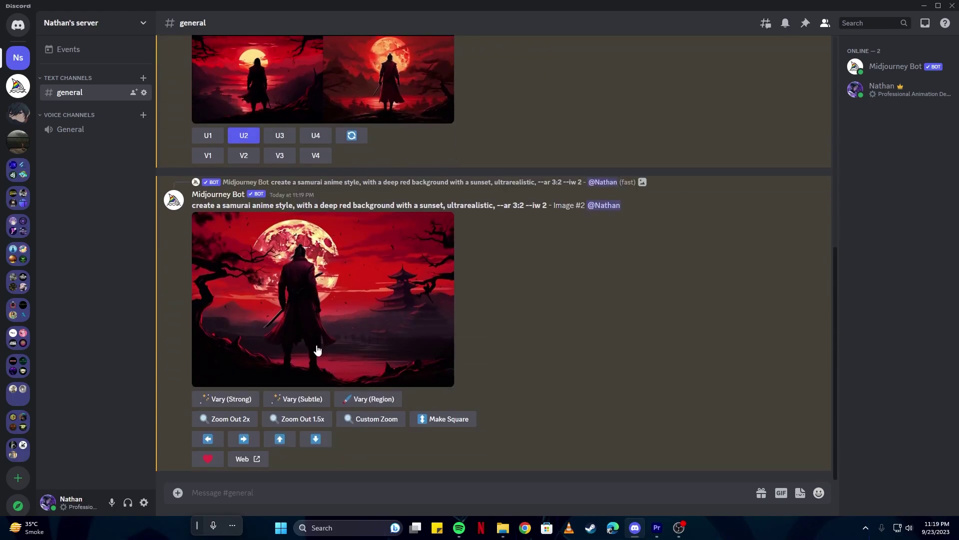
{"action": "left_click", "coordinate": [348, 280]}
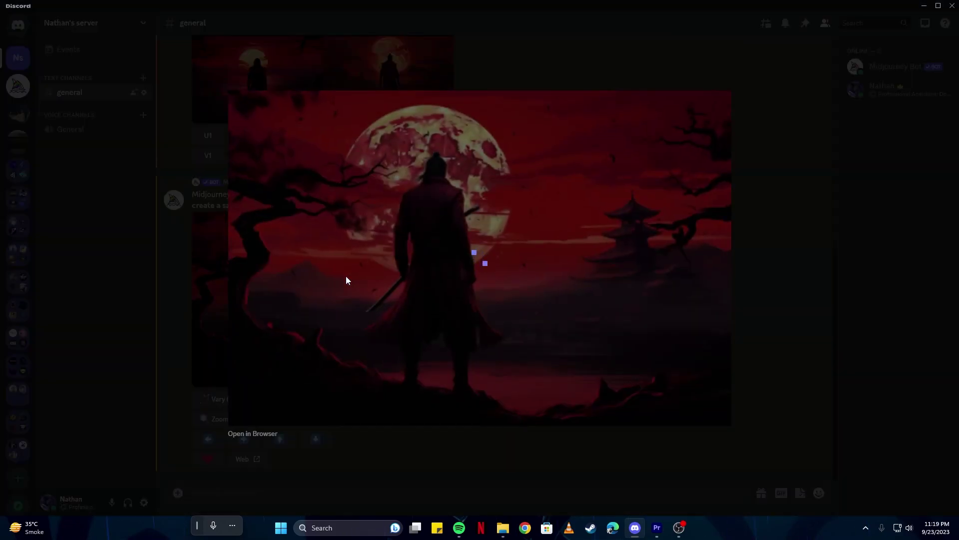
{"action": "key", "text": "Escape"}
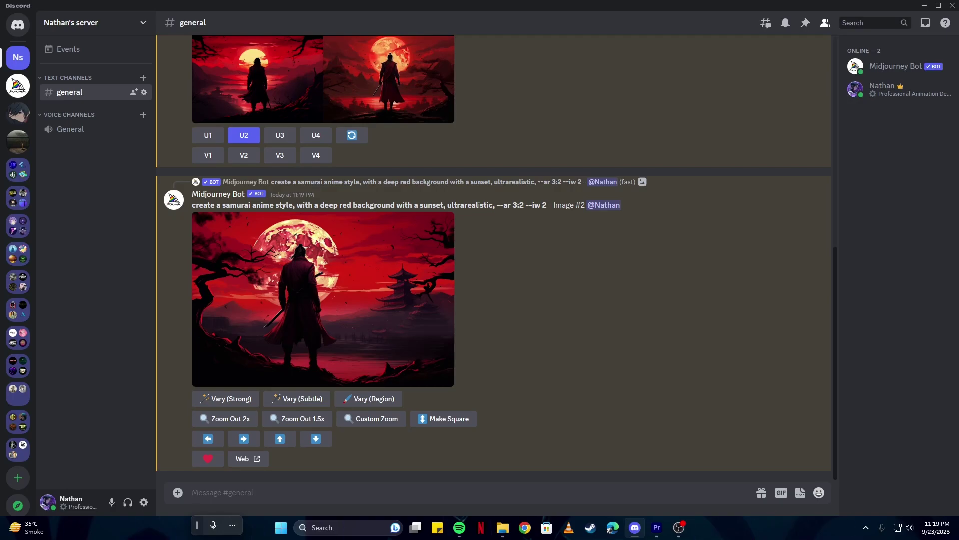
- Upload the 3D animation-style portrait to the general channel and copy its image link
{"action": "left_click_drag", "start_coordinate": [494, 439], "coordinate": [489, 458]}
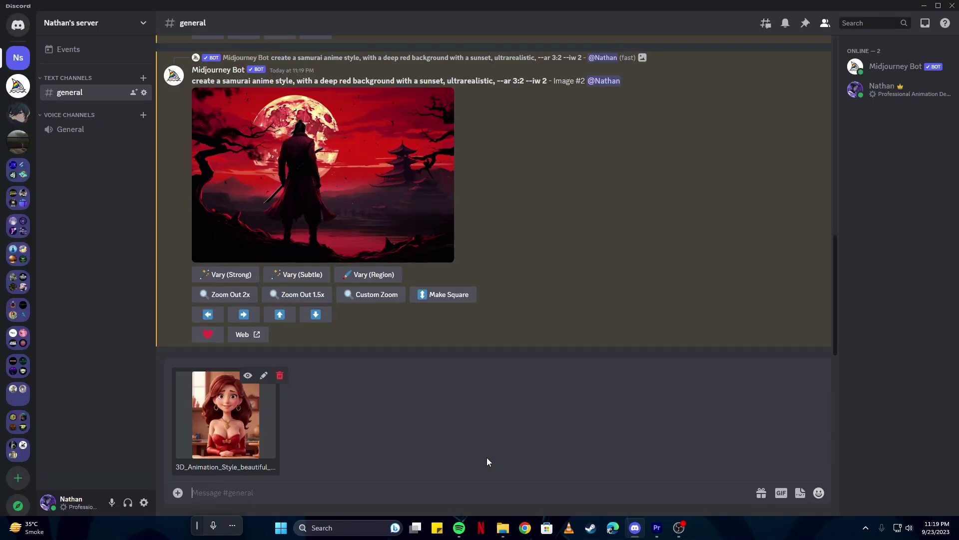
{"action": "key", "text": "Return"}
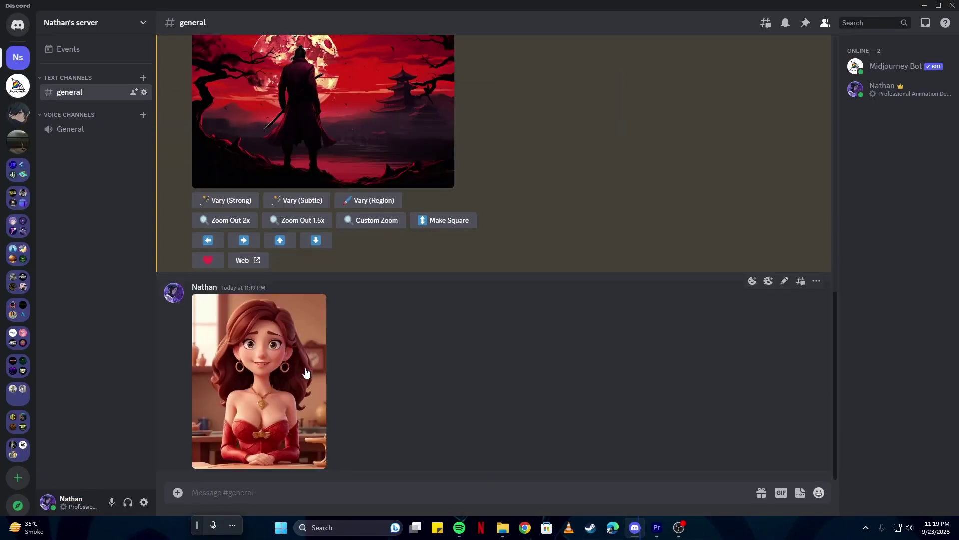
{"action": "left_click", "coordinate": [306, 369]}
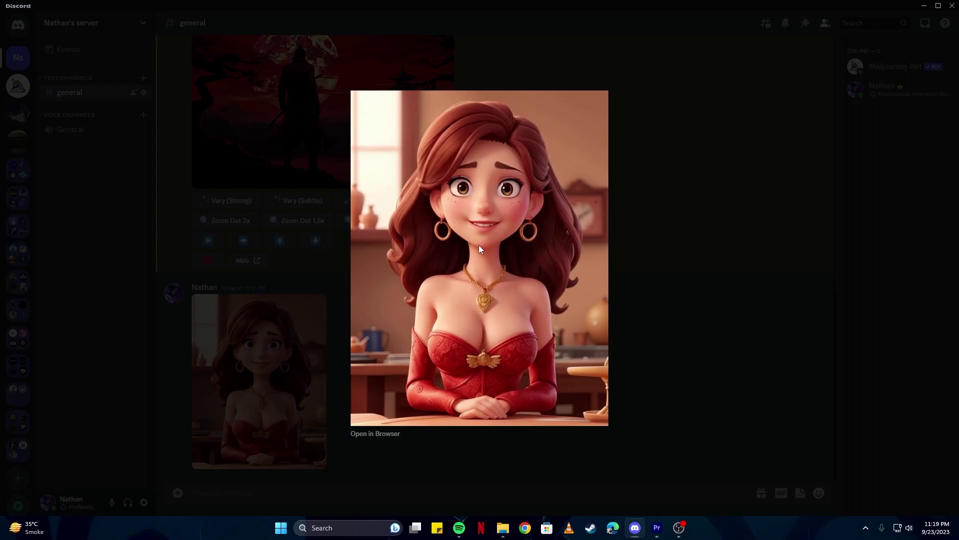
{"action": "right_click", "coordinate": [479, 245]}
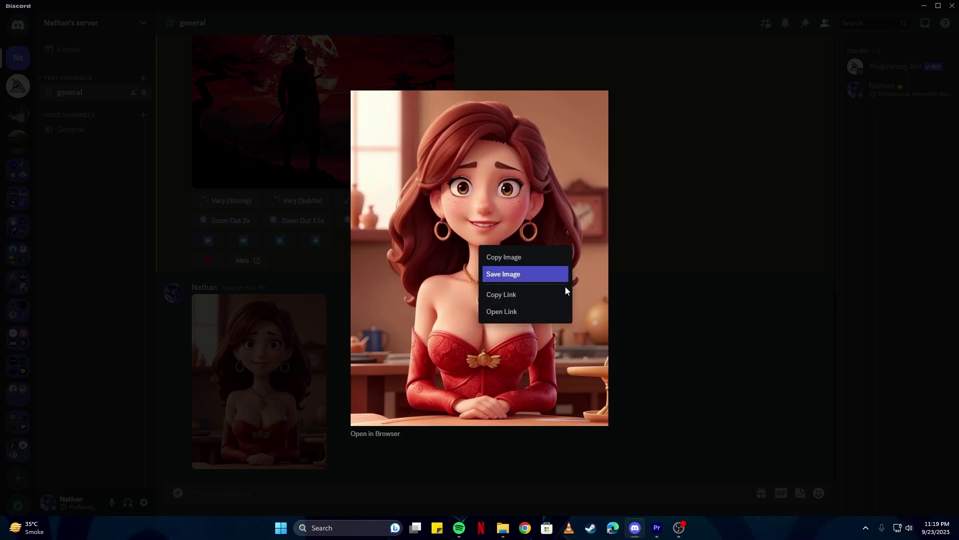
{"action": "left_click", "coordinate": [502, 295]}
{"action": "left_click", "coordinate": [413, 488]}
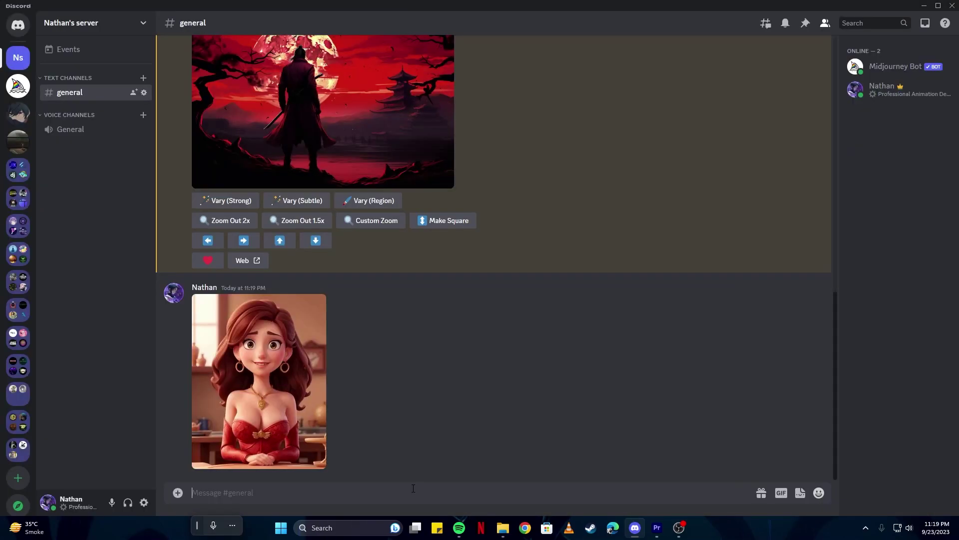
- Run /imagine with the portrait link plus 'ultrarealistic, anime style, disney style, pixar style, --ar 3:2 --iw 2'
{"action": "type", "text": "/imagine"}
{"action": "key", "text": "Tab"}
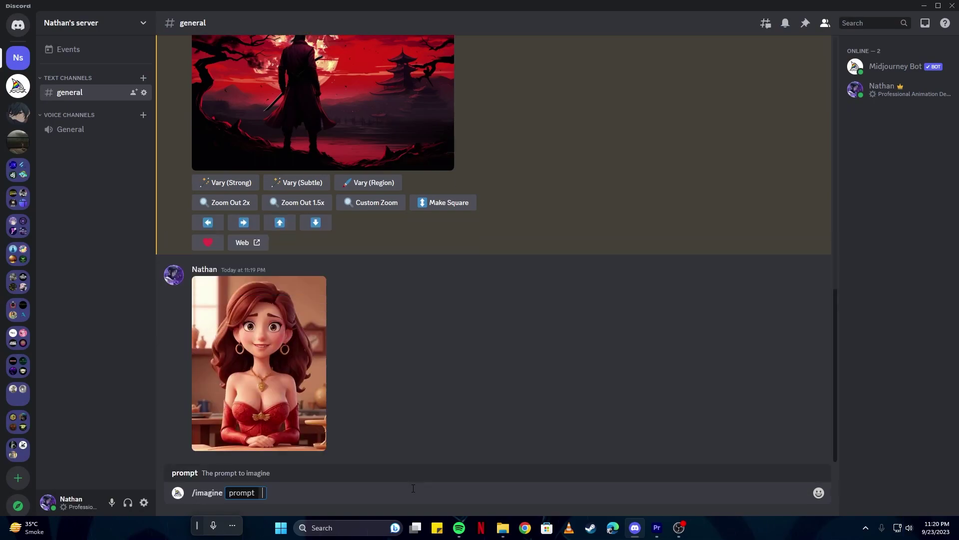
{"action": "key", "text": "ctrl+v"}
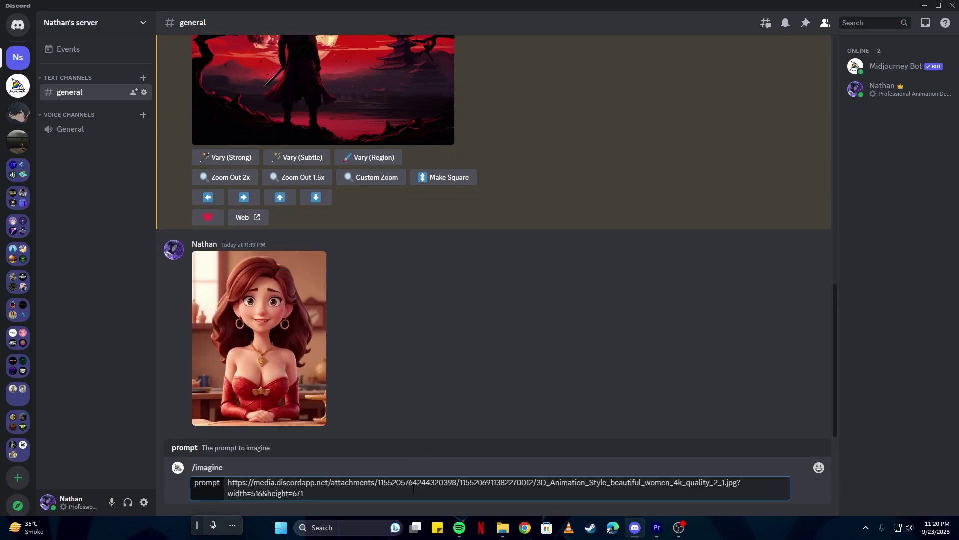
{"action": "type", "text": ", ultrarealistic, anime style, disney style, "}
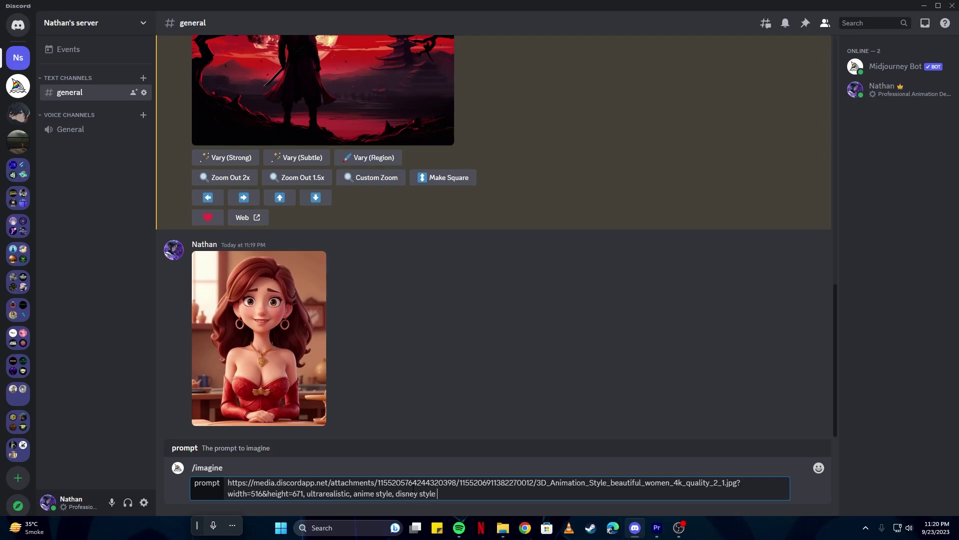
{"action": "type", "text": "pixar style, --ar 3:2 --IW"}
{"action": "key", "text": "BackSpace"}
{"action": "key", "text": "BackSpace"}
{"action": "type", "text": "iw 2"}
{"action": "key", "text": "Return"}
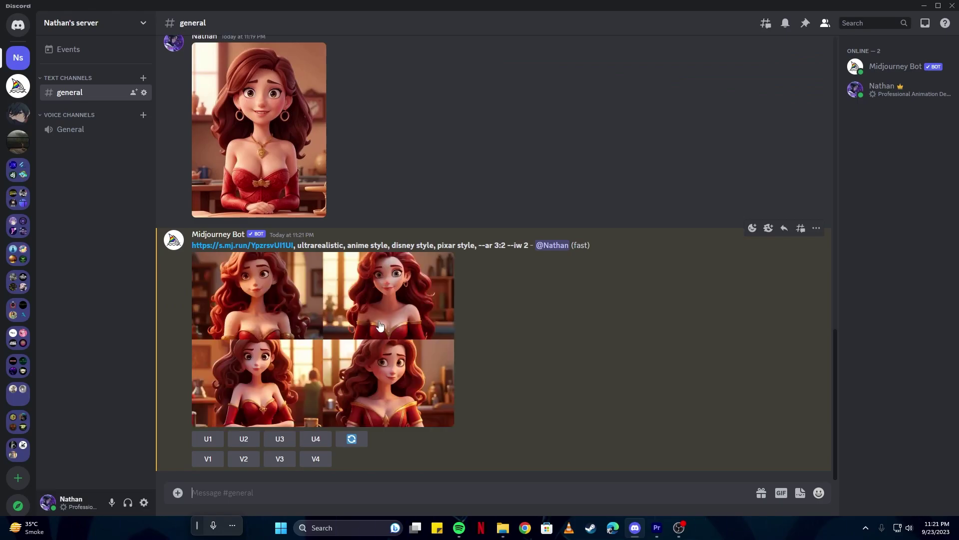
- Enlarge the four-image Disney/Pixar-style red-dress portrait grid in Discord's image viewer
{"action": "left_click", "coordinate": [379, 326]}
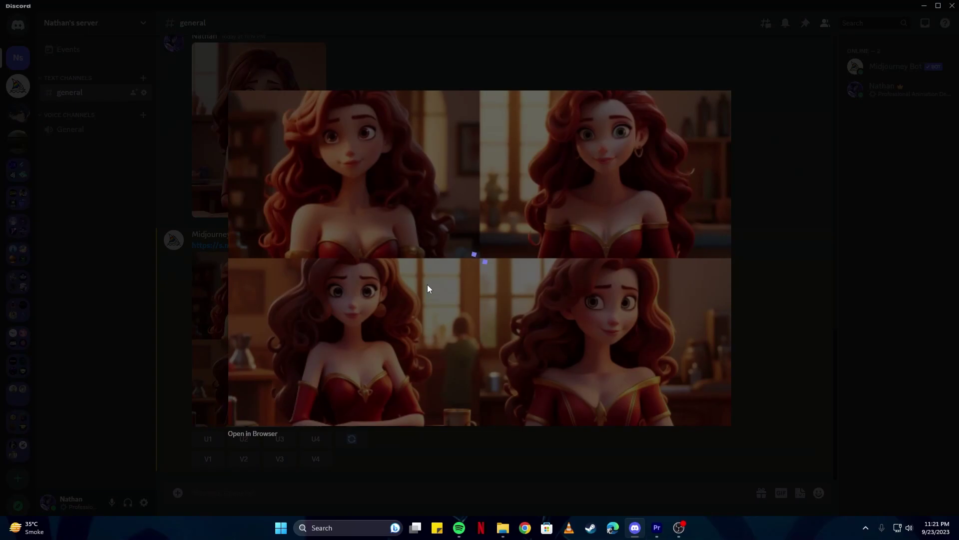